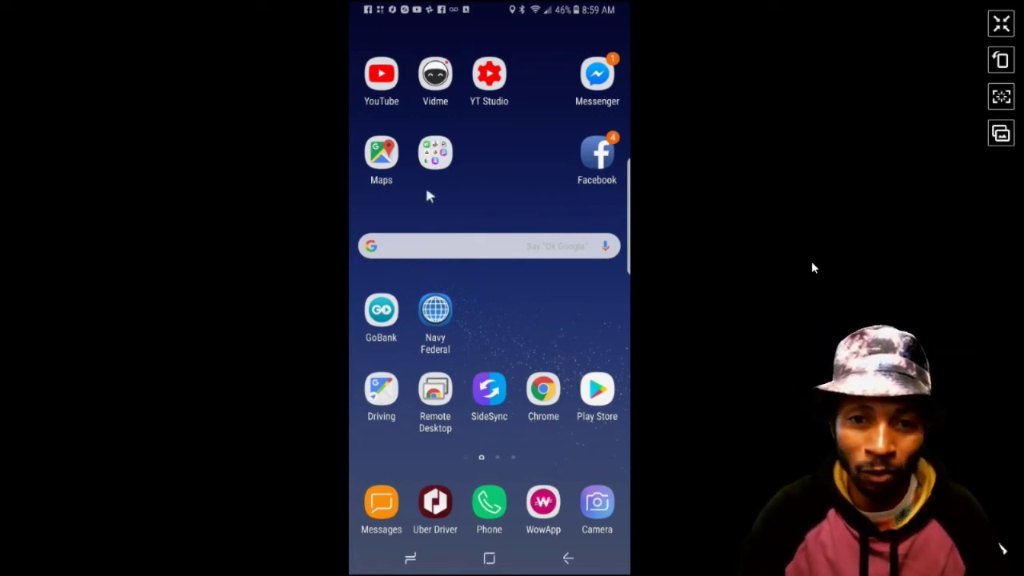
Step: Swipe on the mirrored phone screen to bring up recent apps with Camera in front
drag(593, 234, 477, 214)
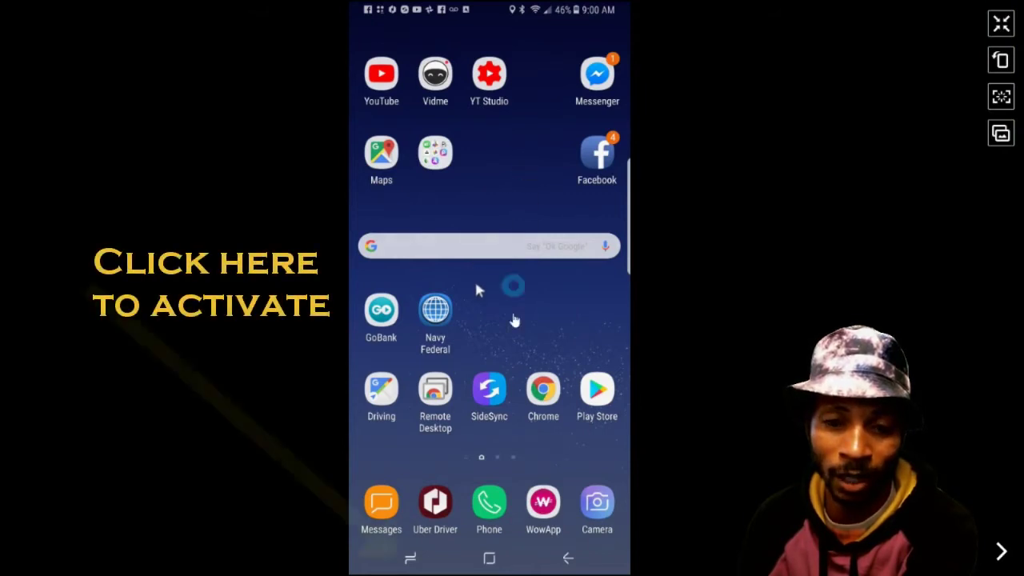
Step: Open Camera in split-screen from Recents, play the dual-camera video on top, and browse recents below
click(410, 558)
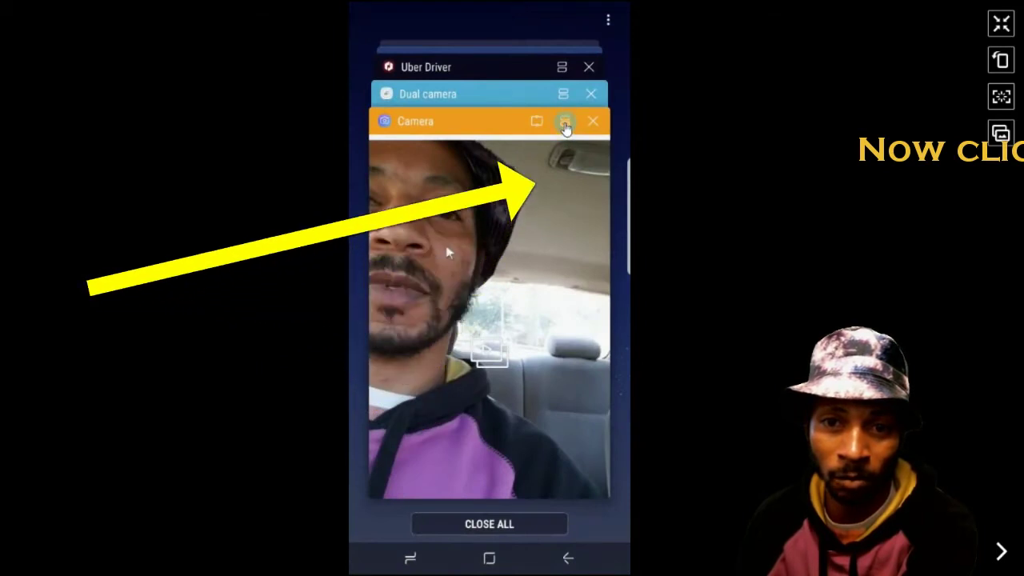
click(565, 121)
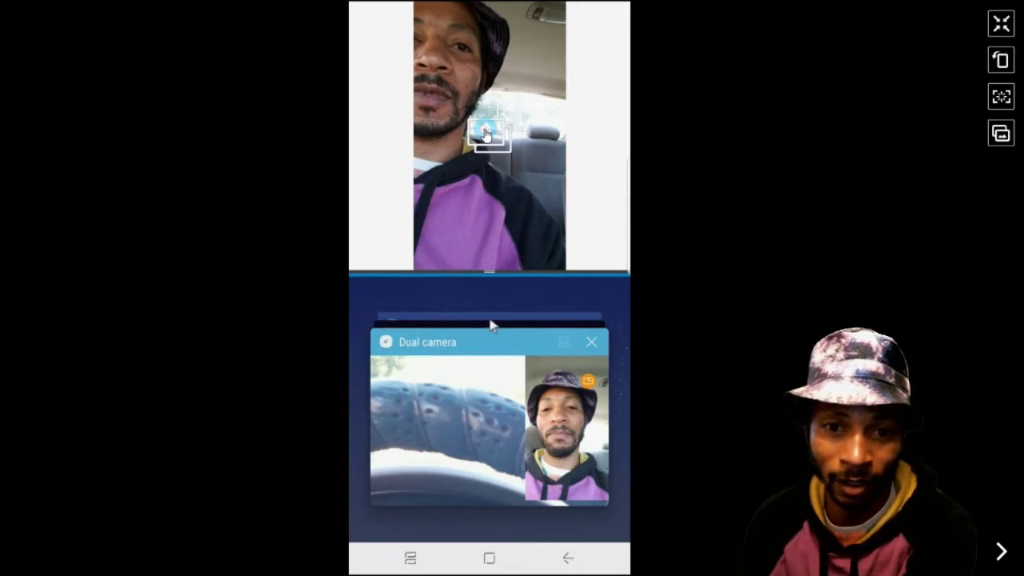
drag(491, 325, 484, 302)
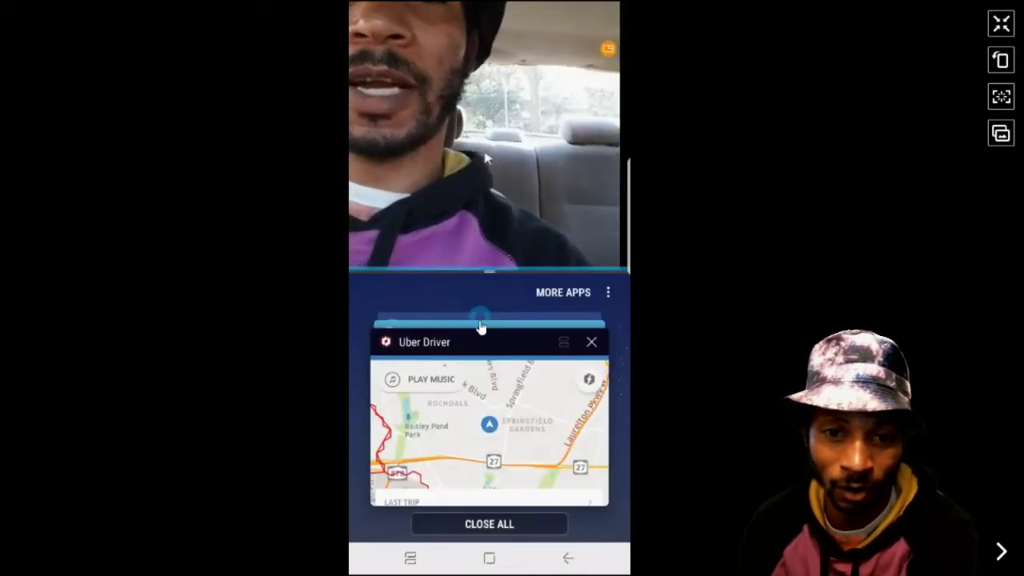
click(480, 404)
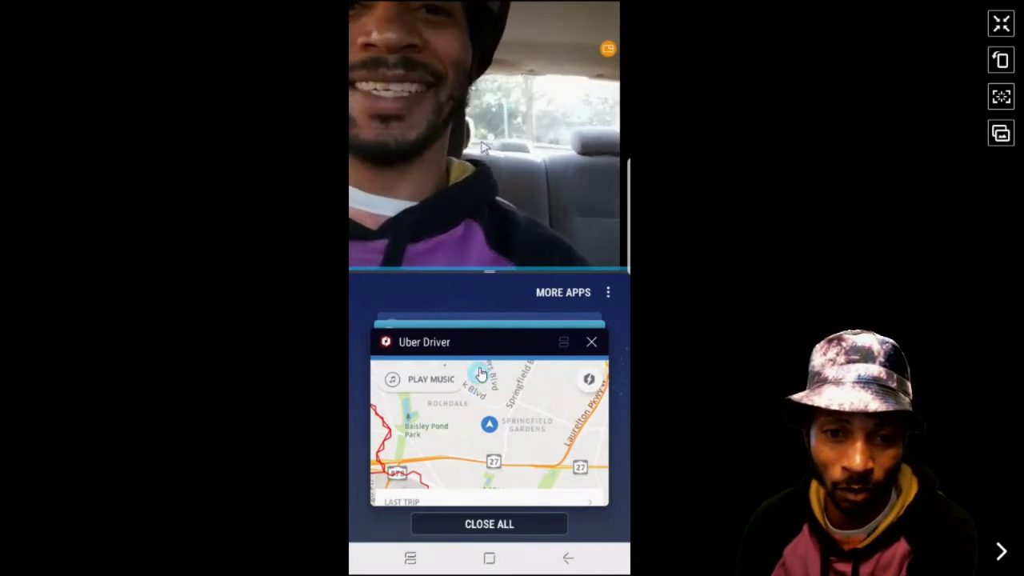
drag(489, 349, 486, 470)
drag(487, 324, 490, 362)
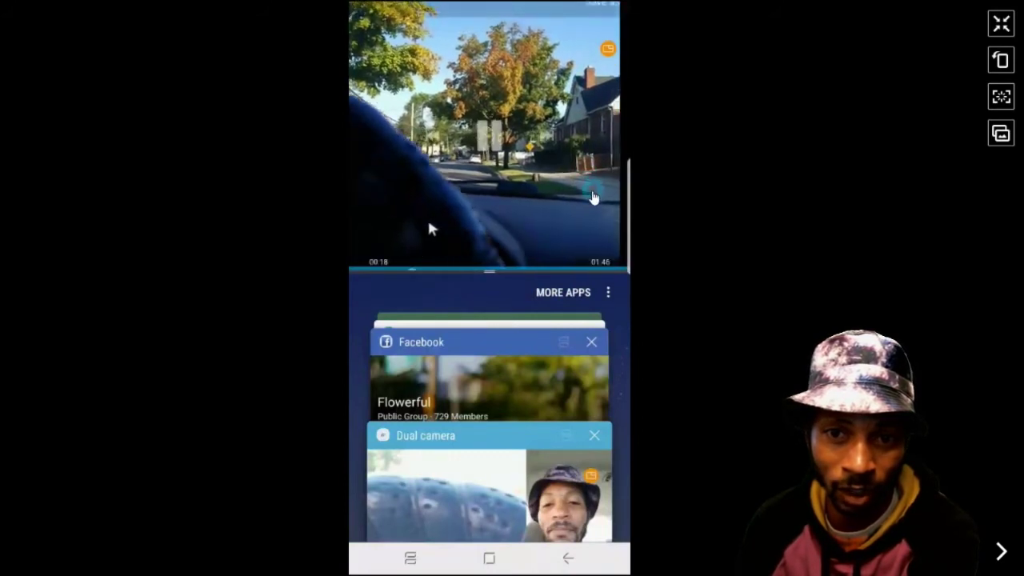
Step: Lower the video's volume, turn on Dual view, and drag the divider to make the video full screen
click(603, 255)
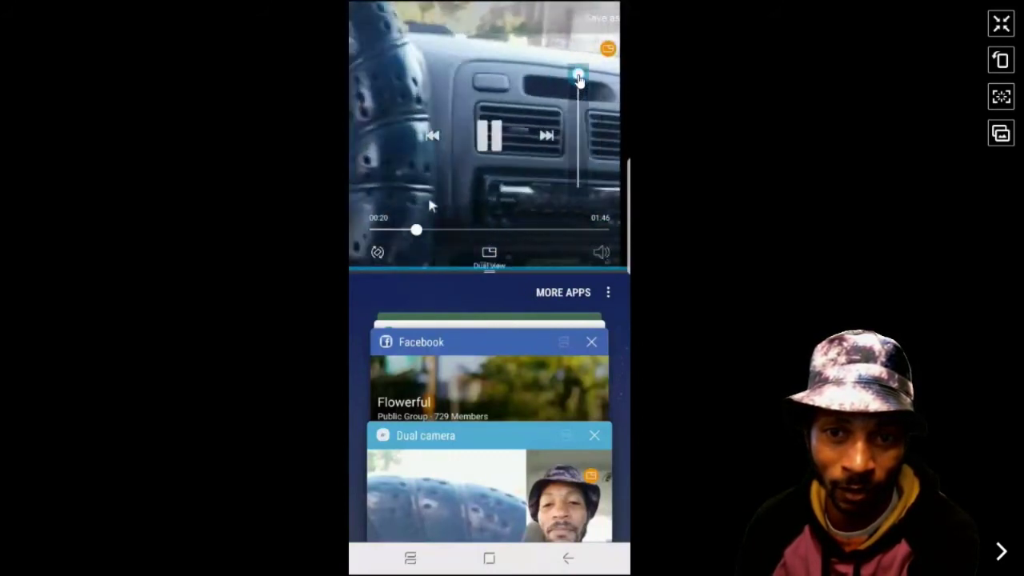
drag(575, 172, 576, 188)
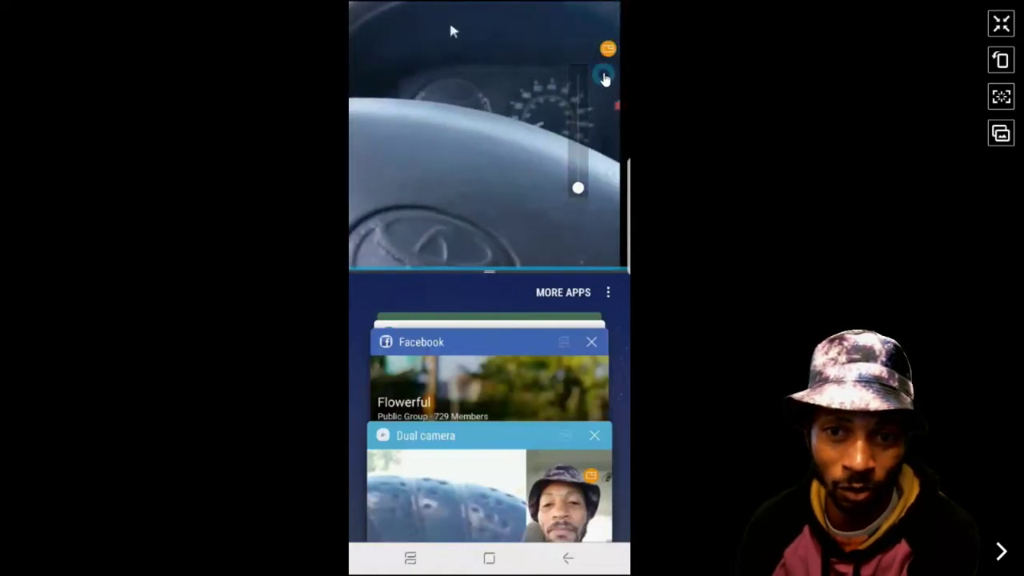
click(494, 255)
click(491, 251)
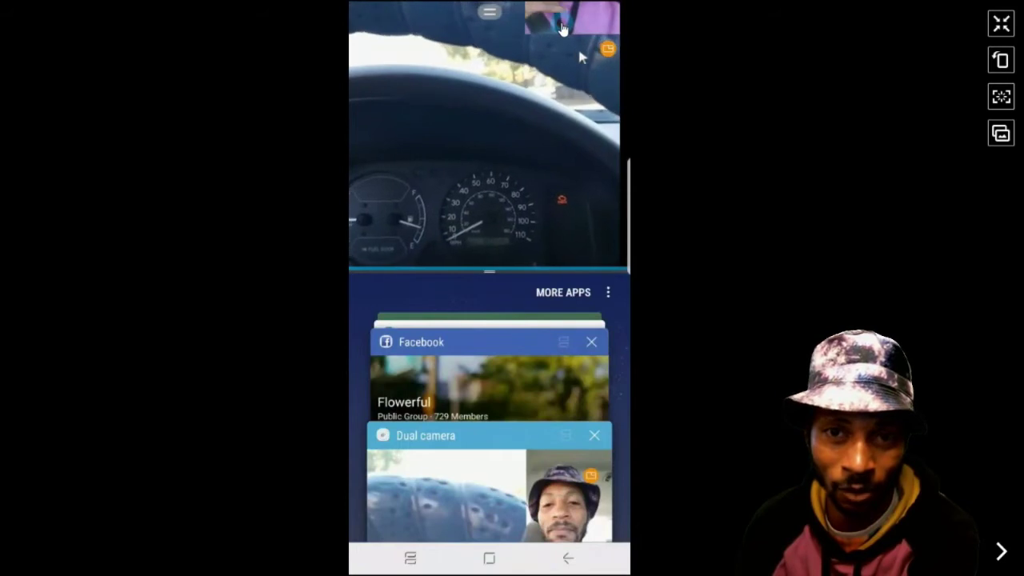
click(492, 272)
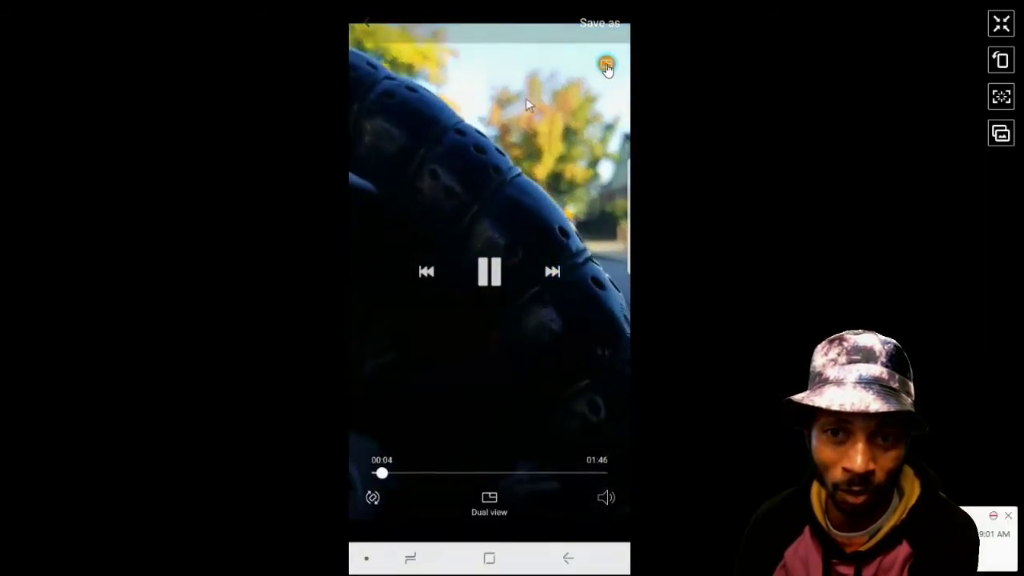
Step: Make the selfie camera the main view of the dual-camera video
click(606, 67)
click(493, 502)
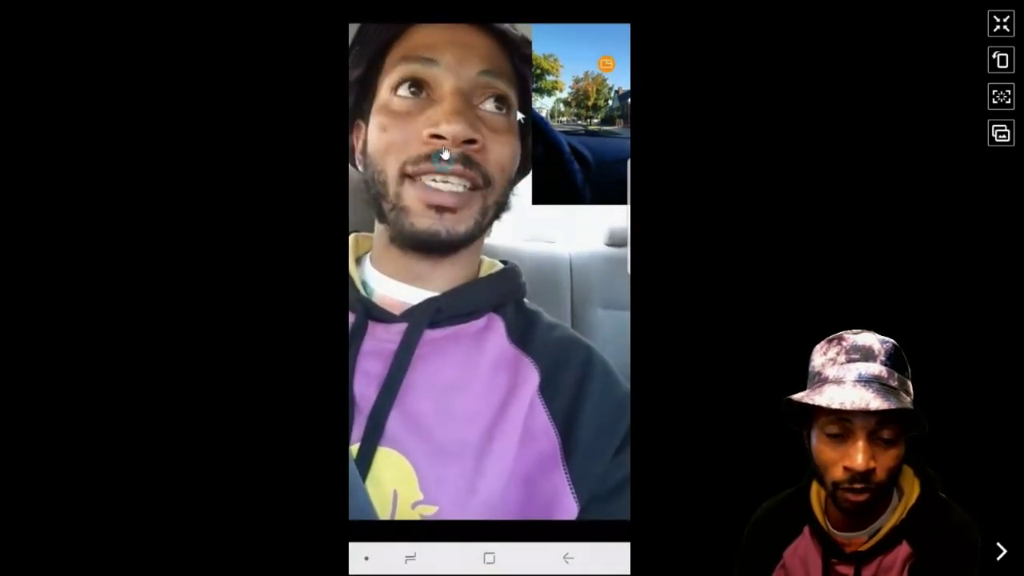
click(475, 334)
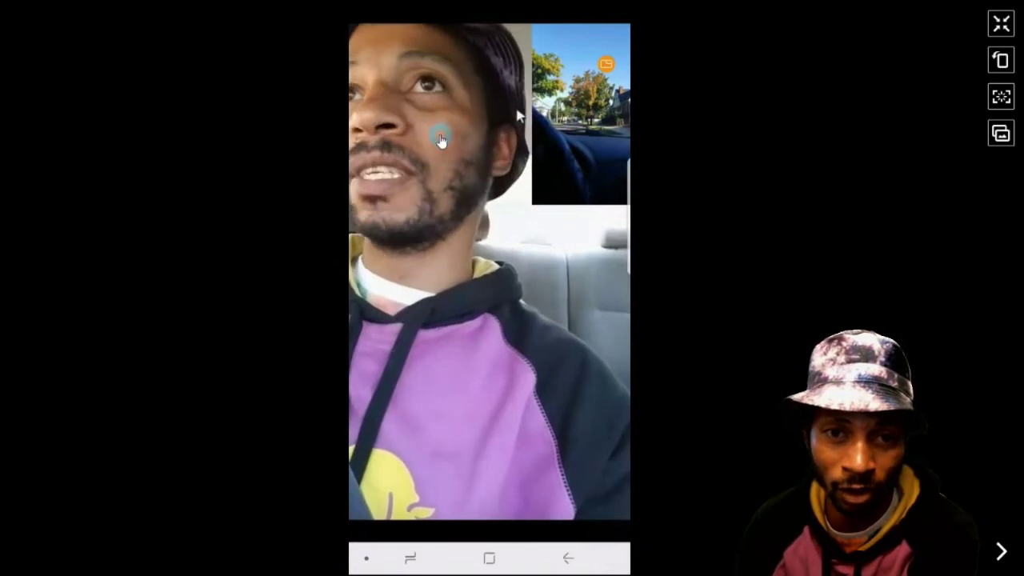
click(440, 173)
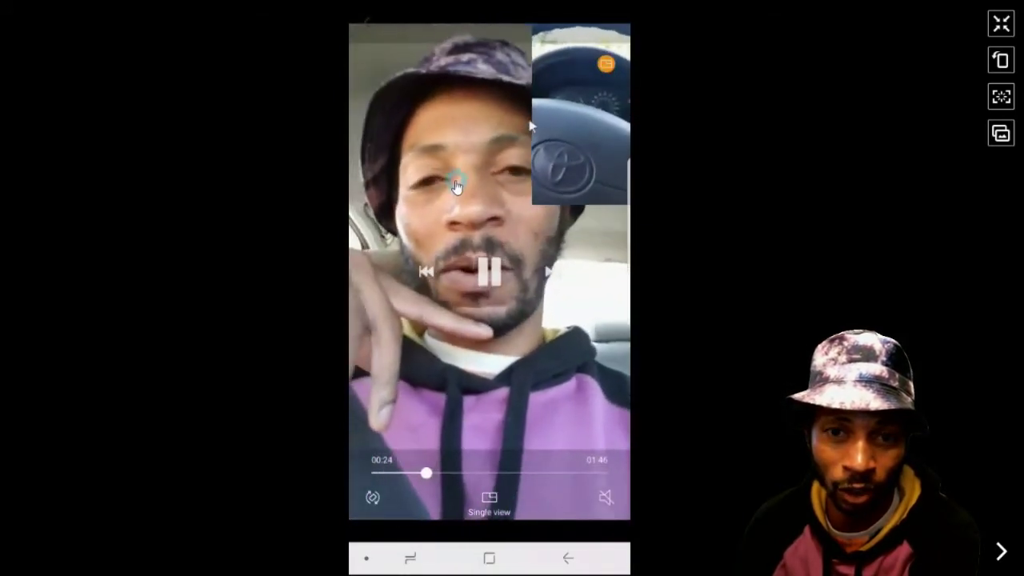
Step: Swap the main and inset views, returning the front camera, then the road view, to the main view
click(582, 145)
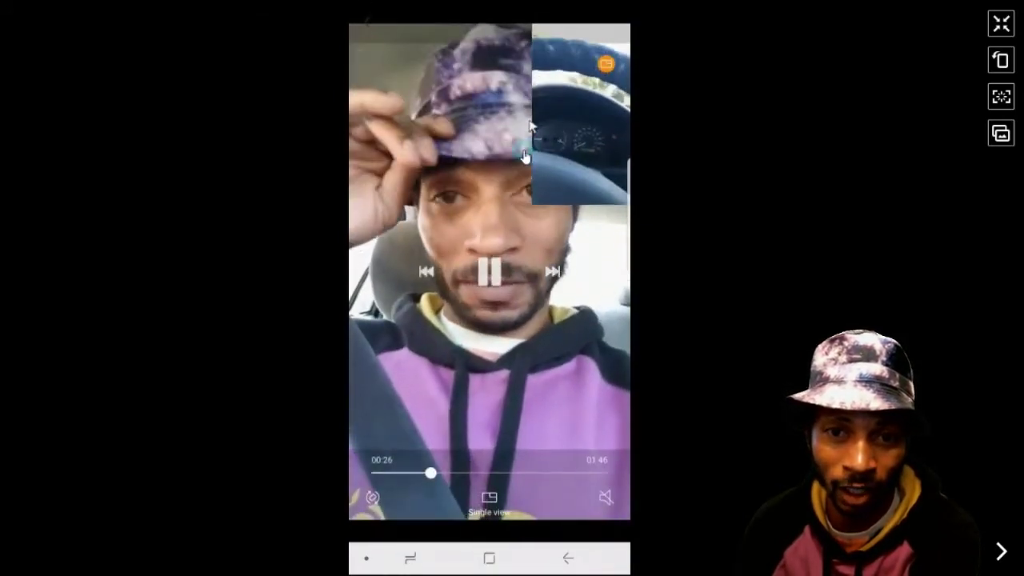
click(605, 70)
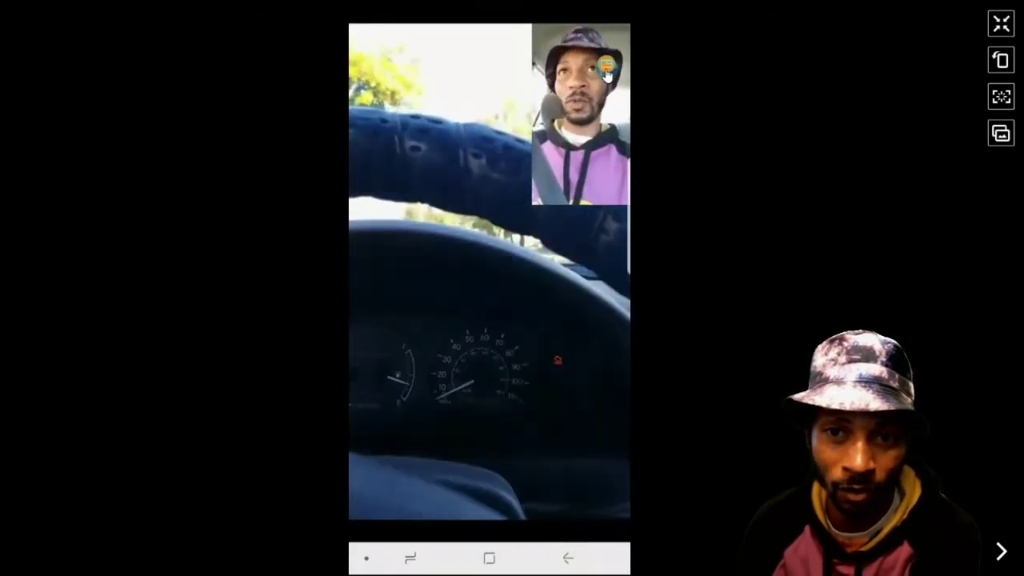
click(545, 282)
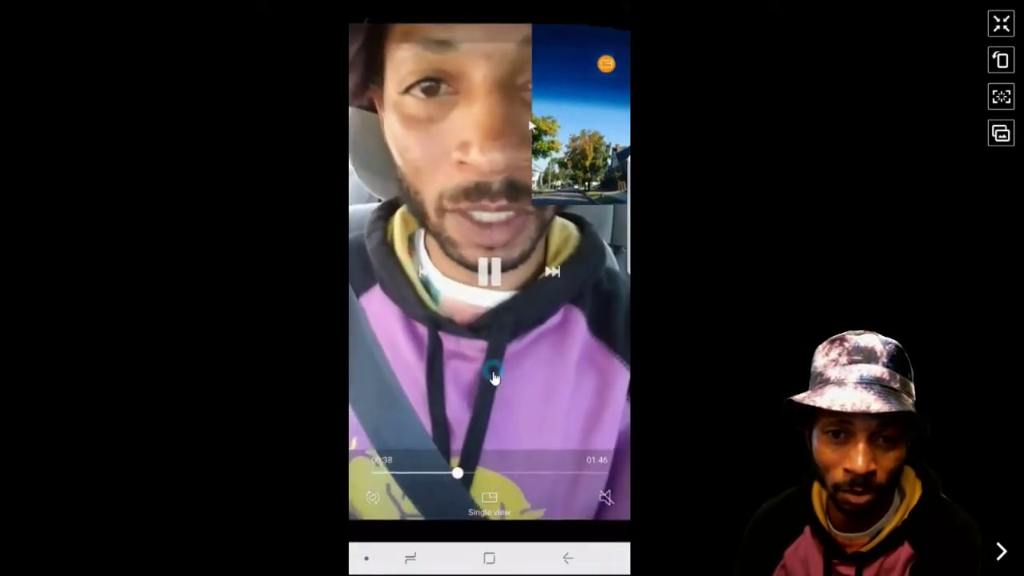
click(462, 396)
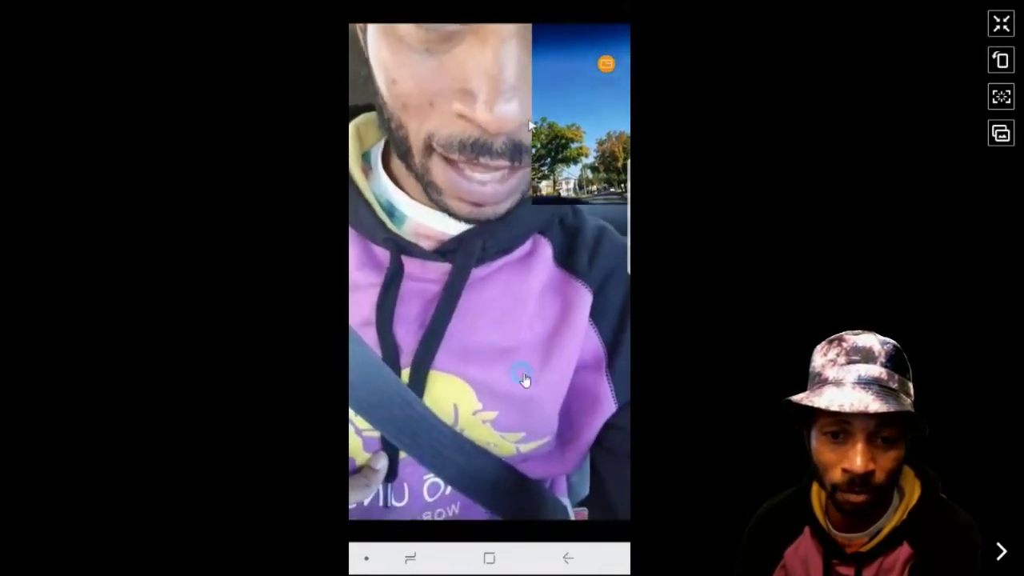
click(590, 107)
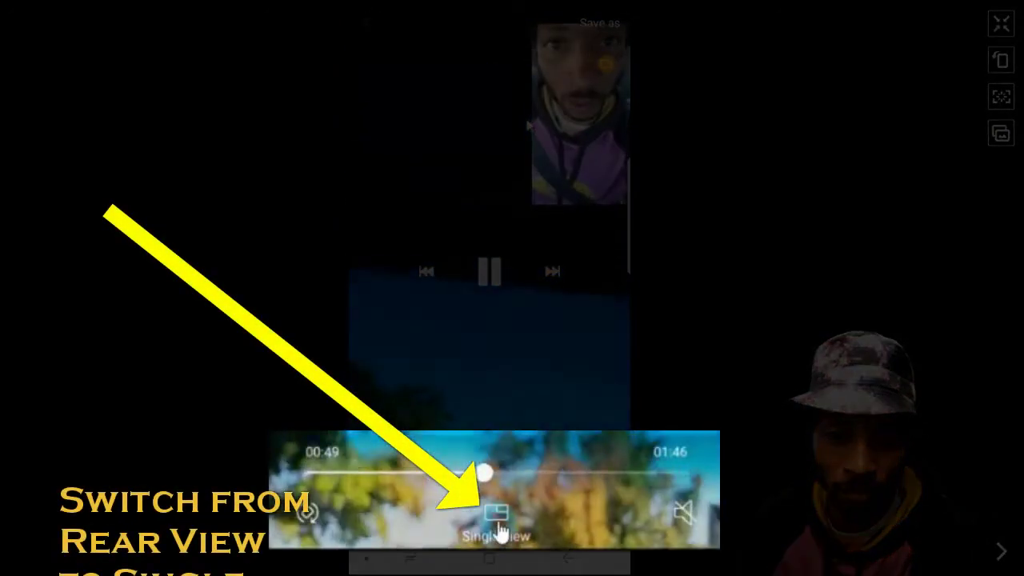
Step: Toggle between Single and Dual view, ending with the dashboard footage shown alone
click(491, 504)
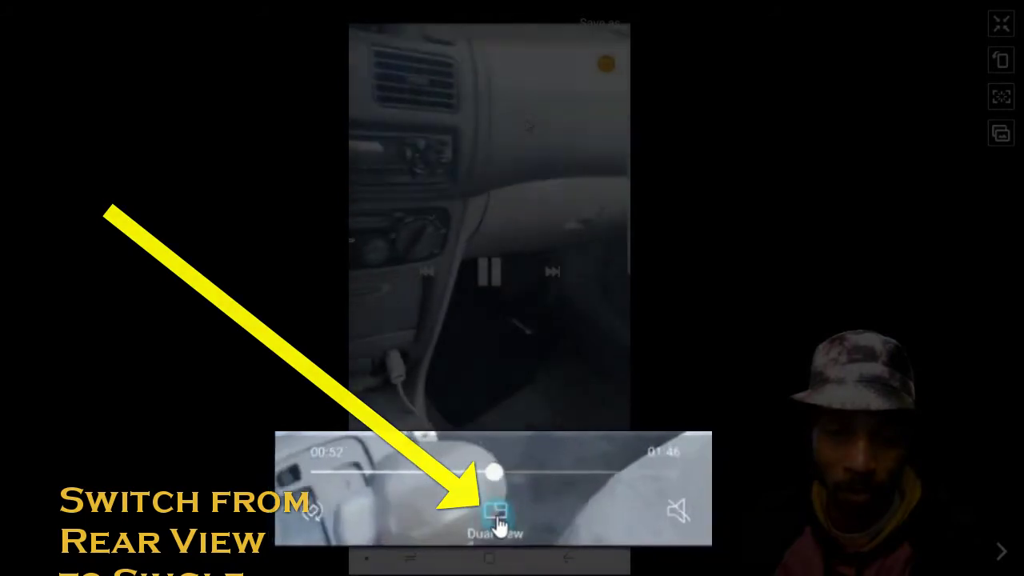
click(489, 500)
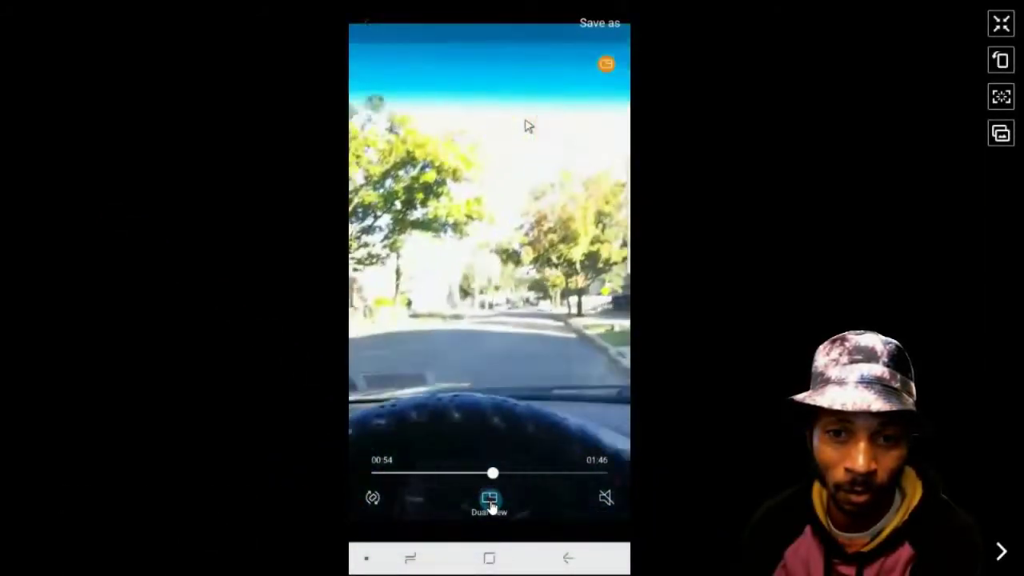
click(490, 501)
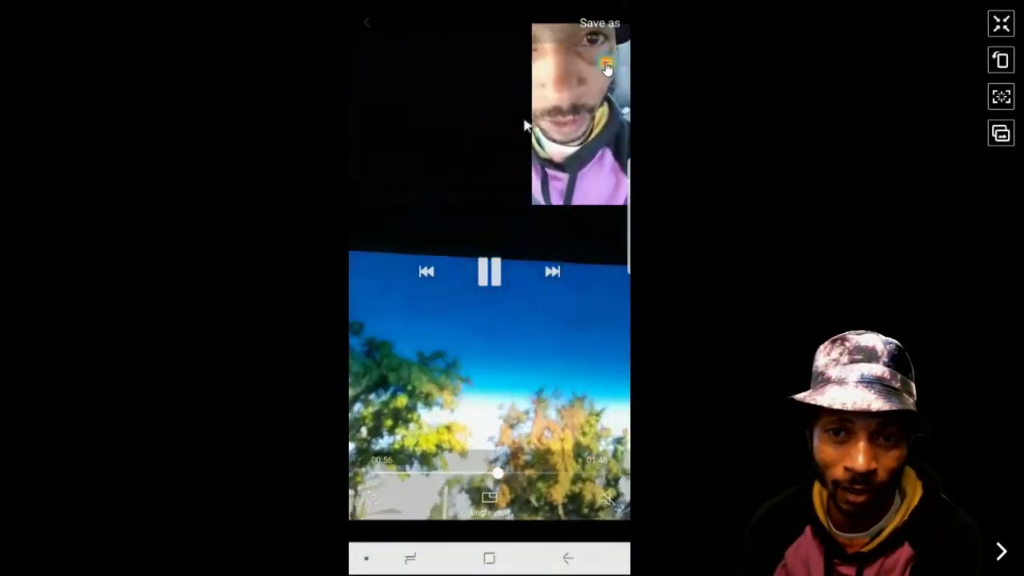
click(606, 67)
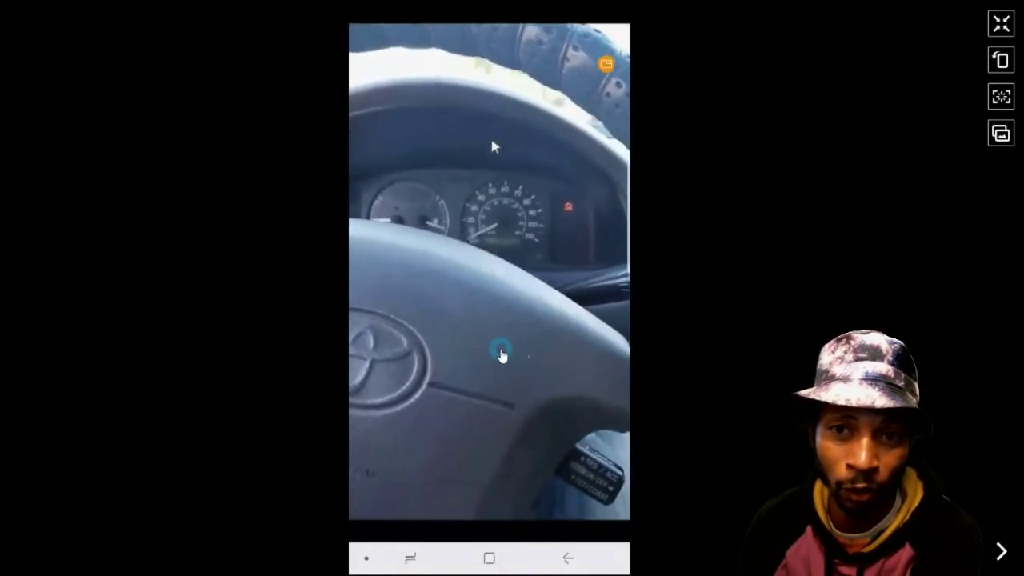
click(605, 64)
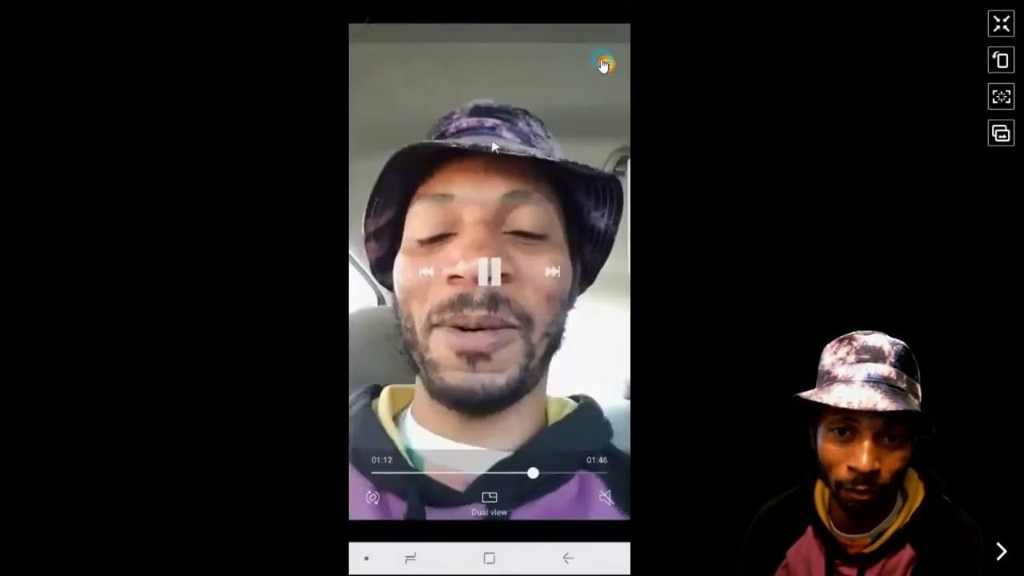
click(605, 65)
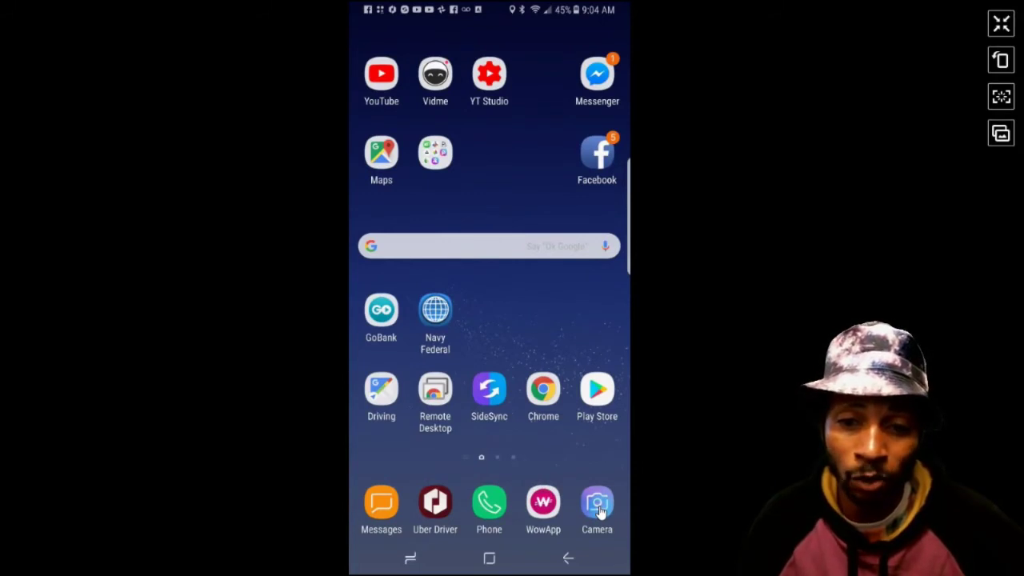
Step: Launch the Camera app from the mirrored phone's home screen
click(598, 506)
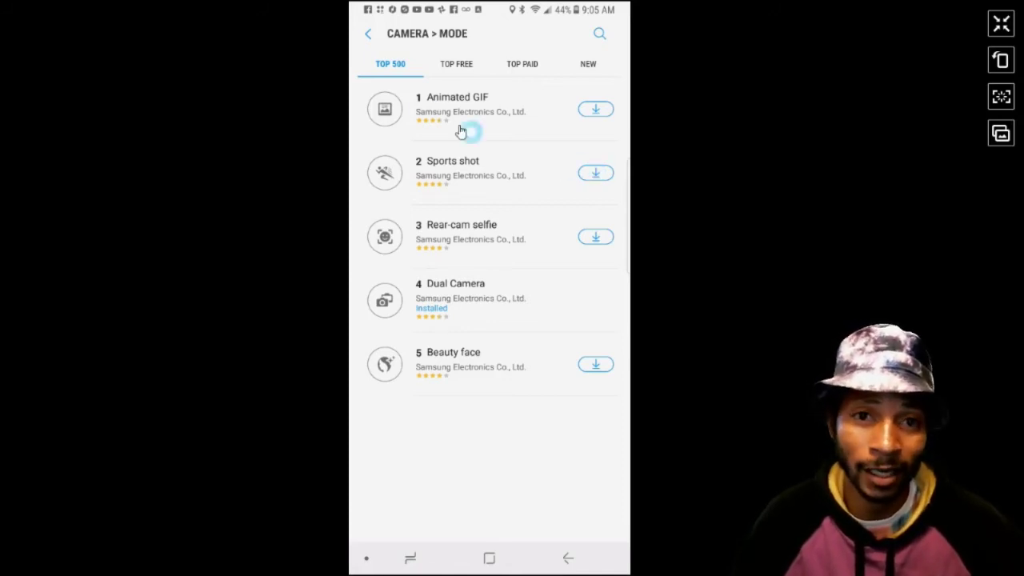
Step: Go back from the Camera mode download list to the app store's featured page
click(367, 38)
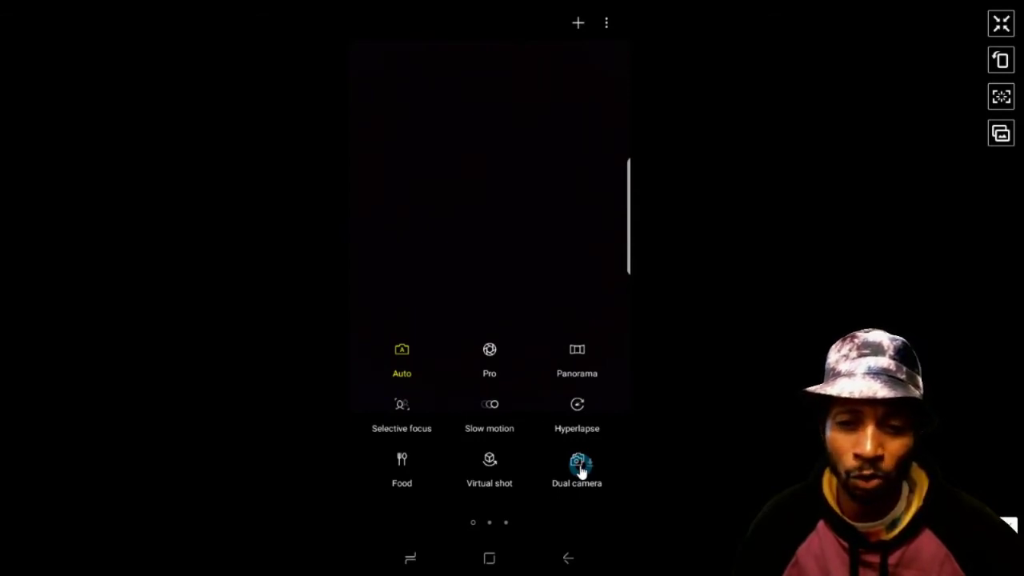
Step: Return to the Camera app's shooting-mode grid through Recent apps
click(525, 375)
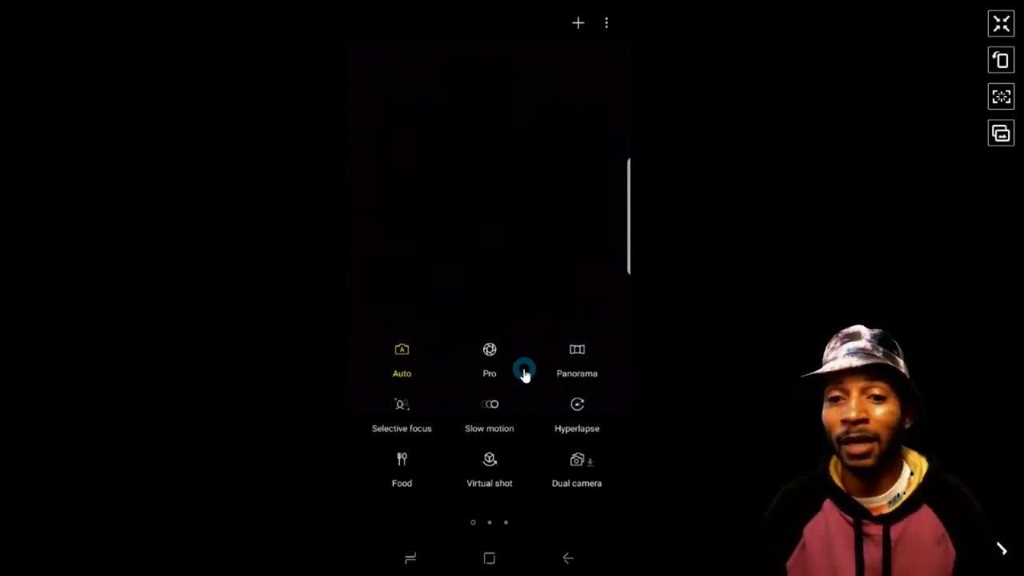
Step: Select Dual camera in the Camera modes grid to show front and rear feeds live
click(577, 468)
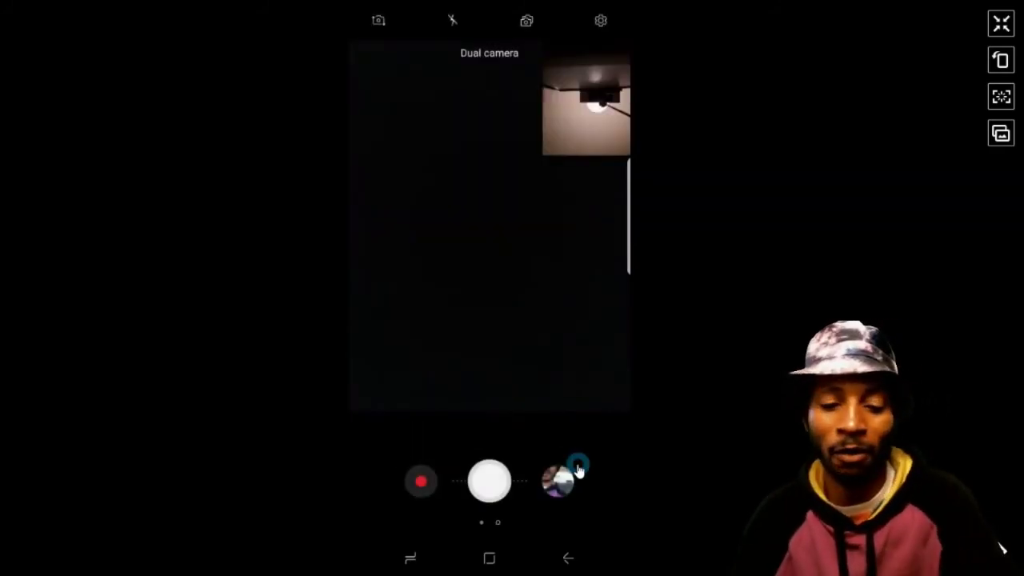